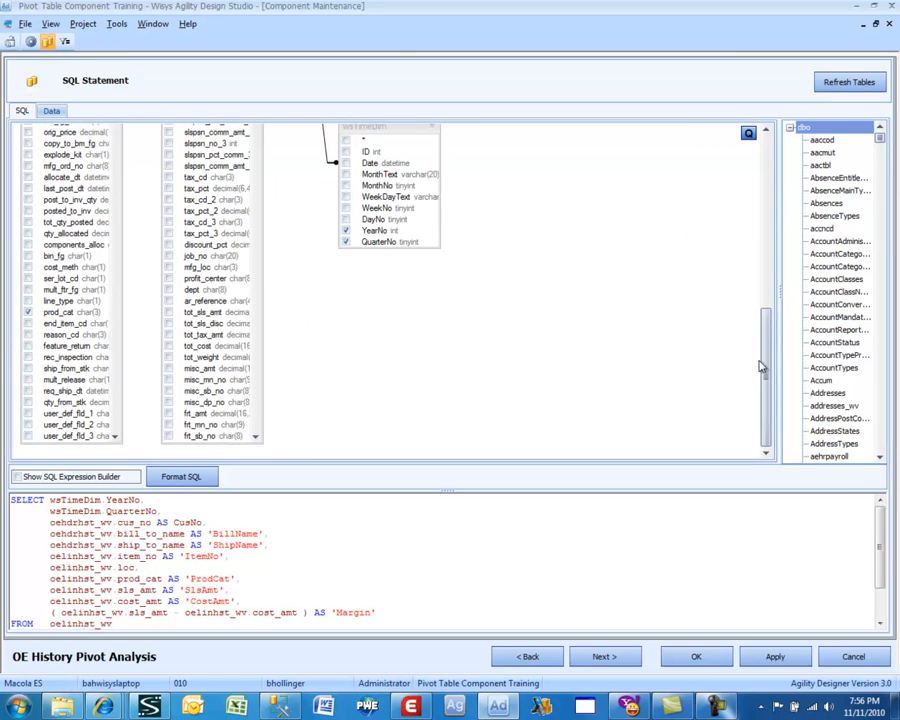
- Move the wsTimeDim table up beside oehdrhst_wv in the SQL diagram and bring oehdrhst_wv's inv_dt join into view
drag(764, 370, 660, 289)
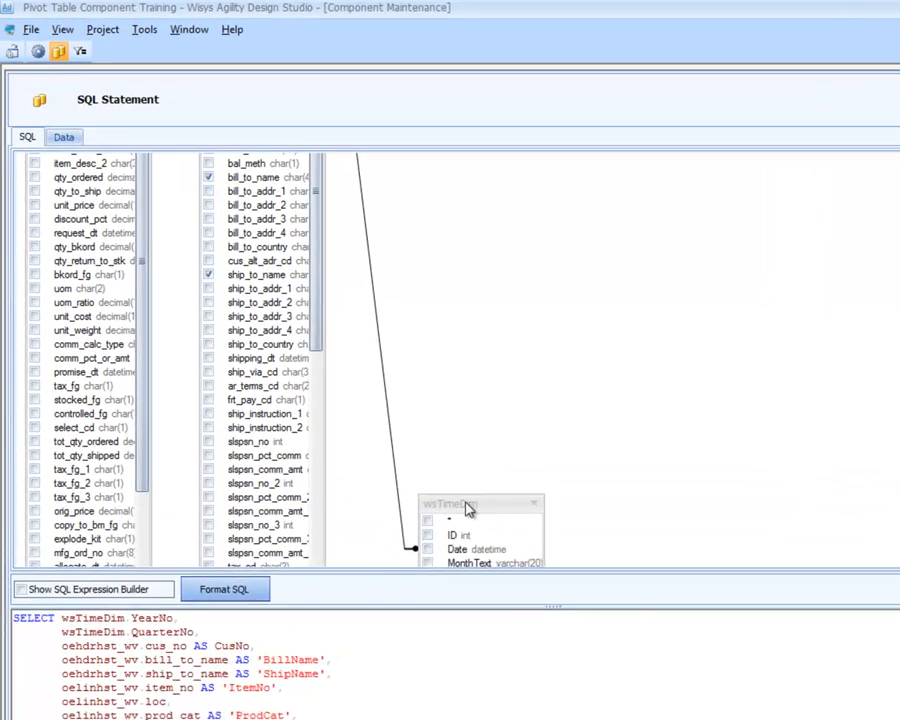
drag(379, 410, 362, 147)
scroll(455, 390, up, 3)
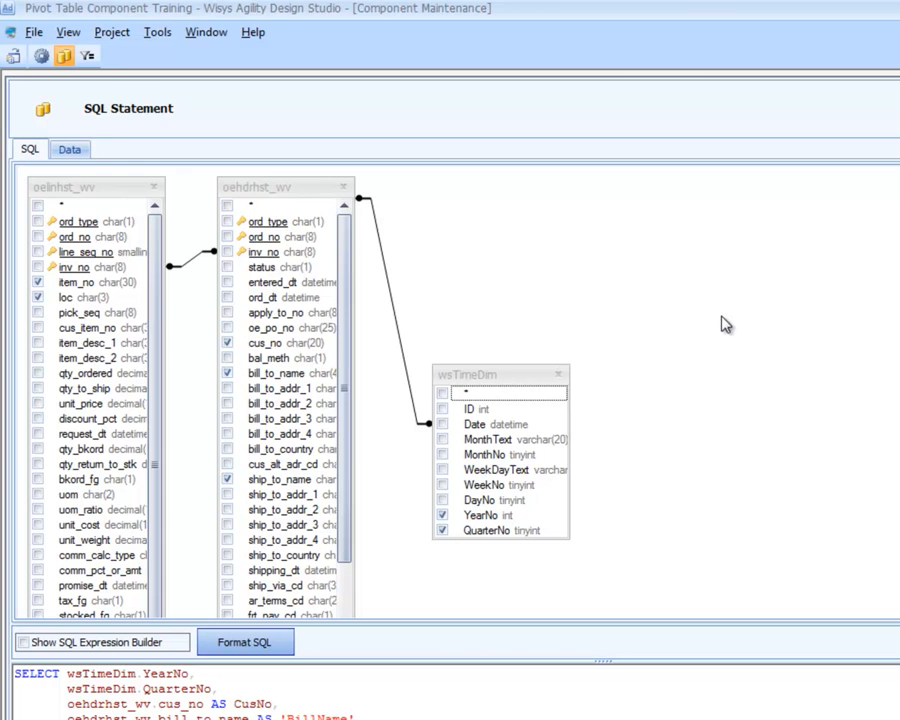
drag(345, 355, 365, 668)
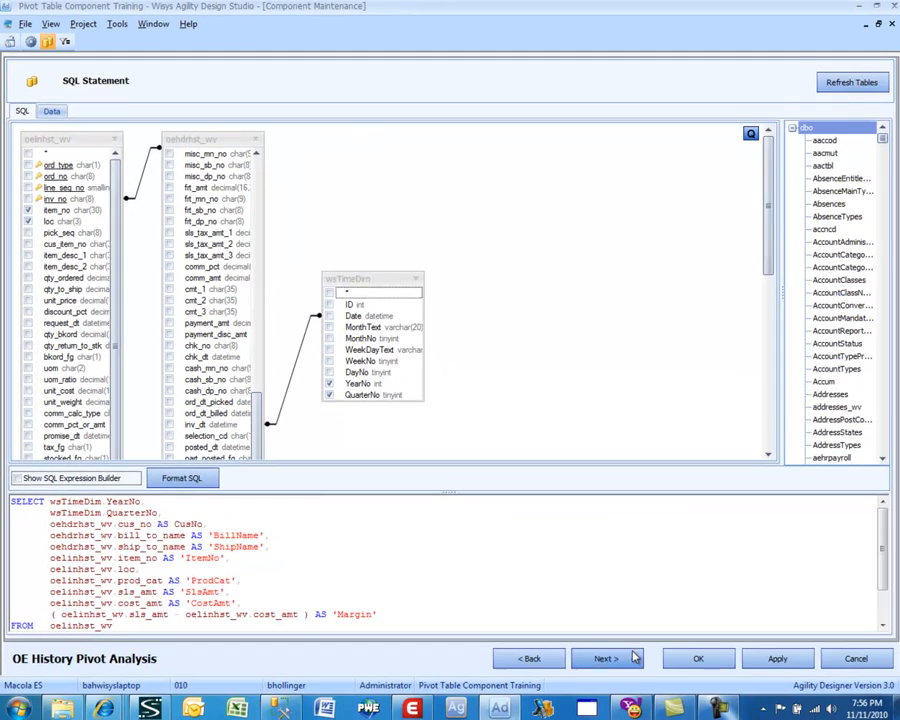
- Go on to the filter columns and add oehdrhst_wv.cus_no as a filter with the caption Customer No
click(632, 652)
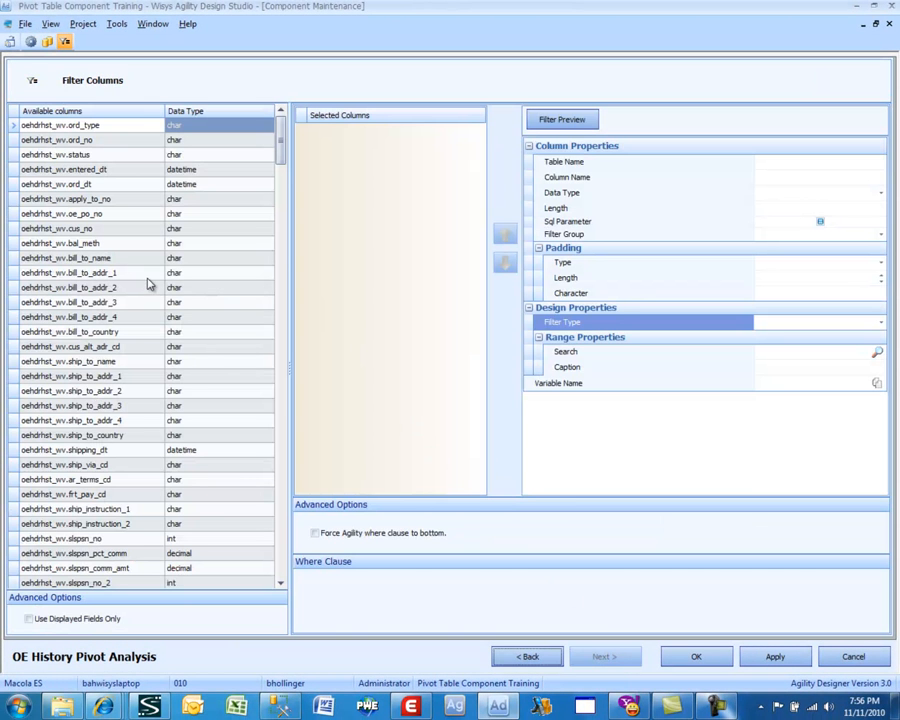
double_click(132, 228)
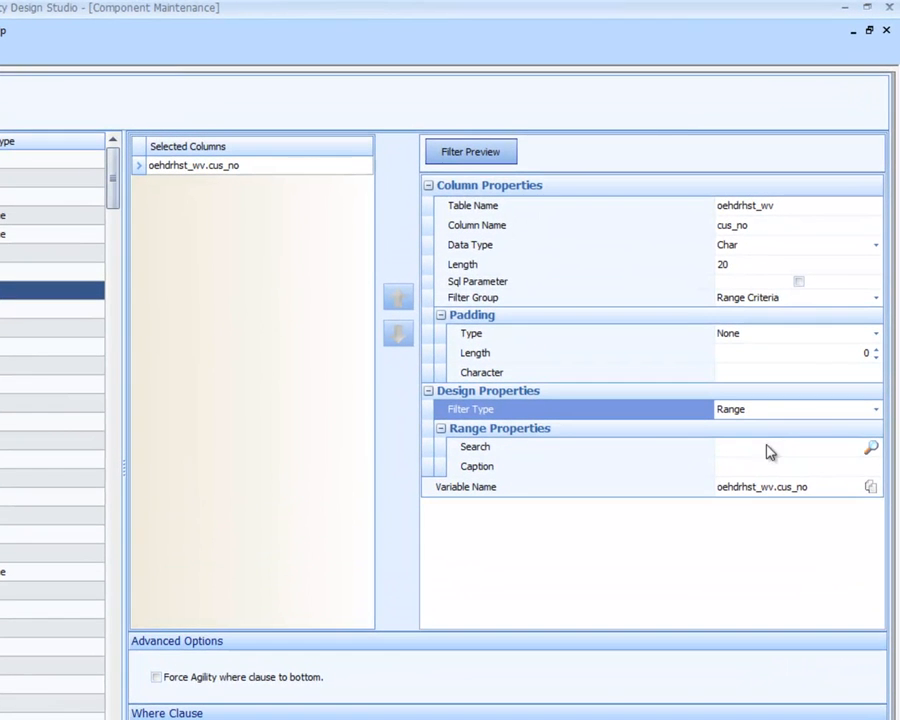
click(825, 468)
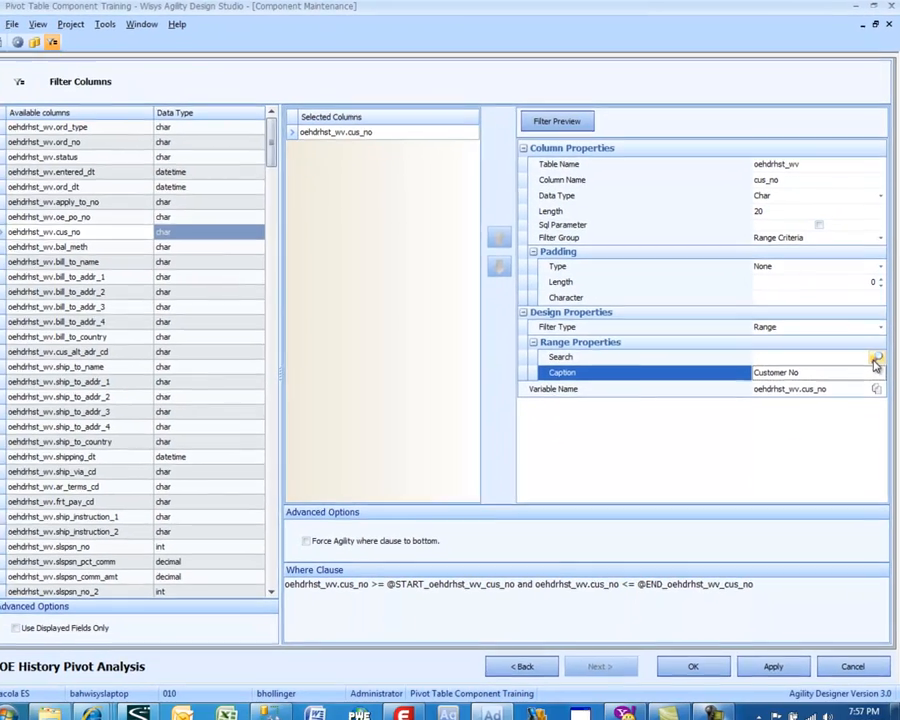
- Assign the AR-CUSTOMER search to the Customer No filter, narrowing the search names by "ar-"
click(871, 447)
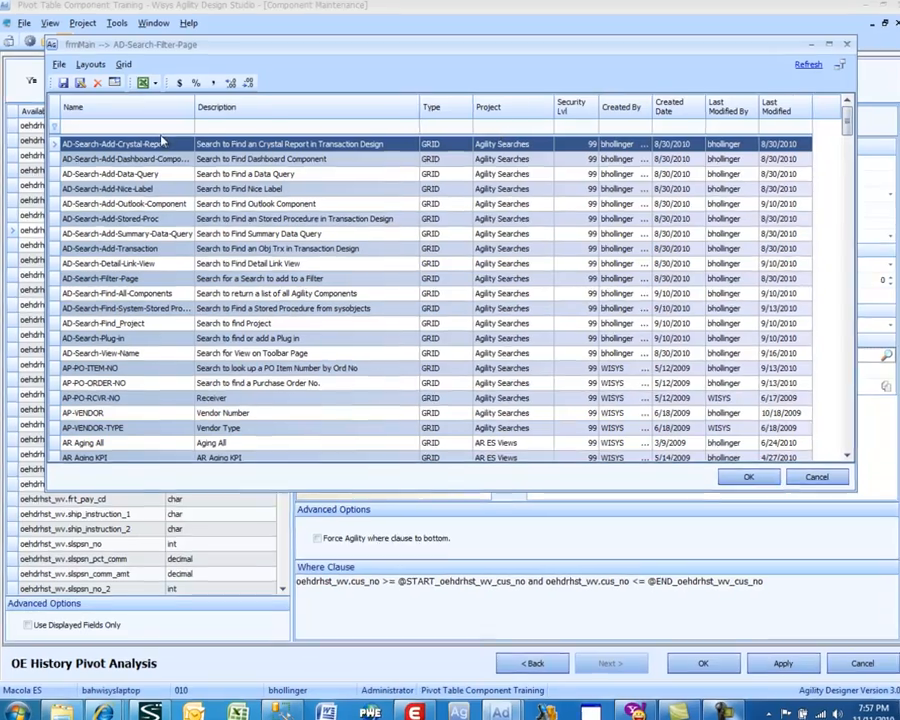
click(158, 132)
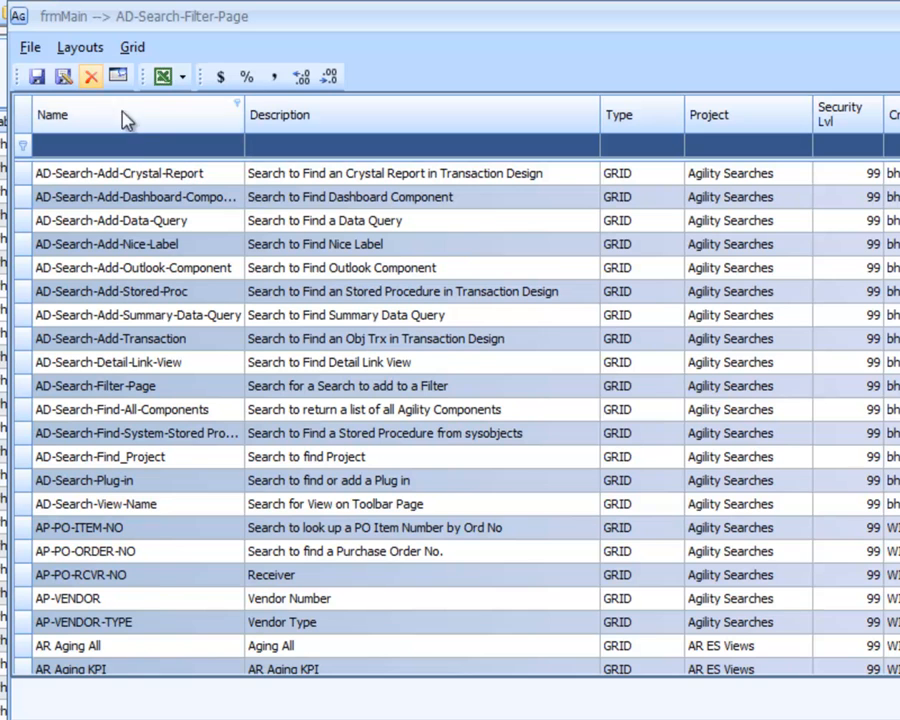
click(140, 145)
text(ar-)
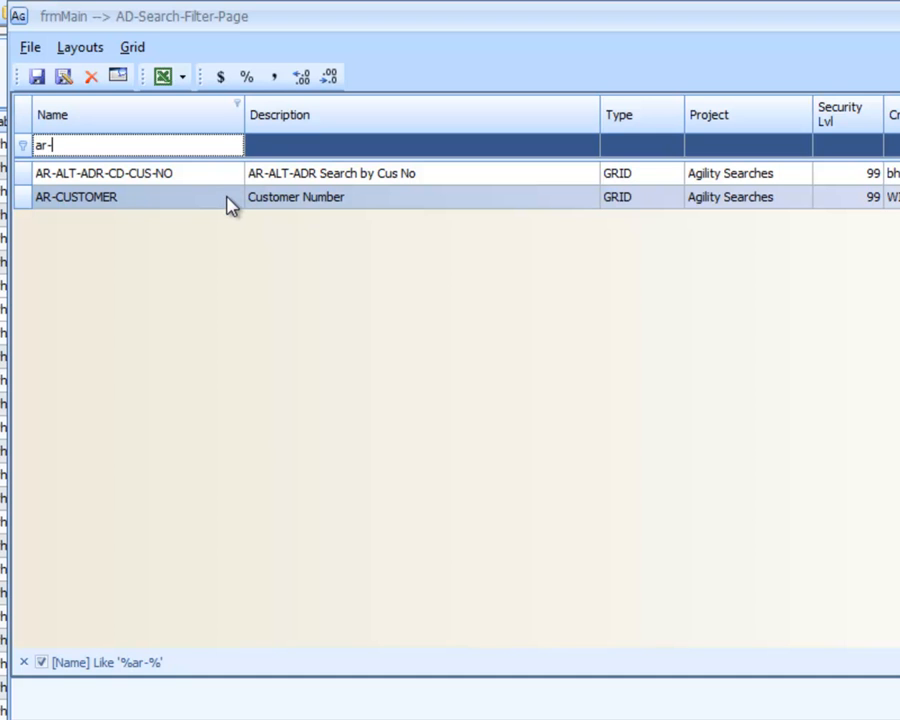
double_click(228, 205)
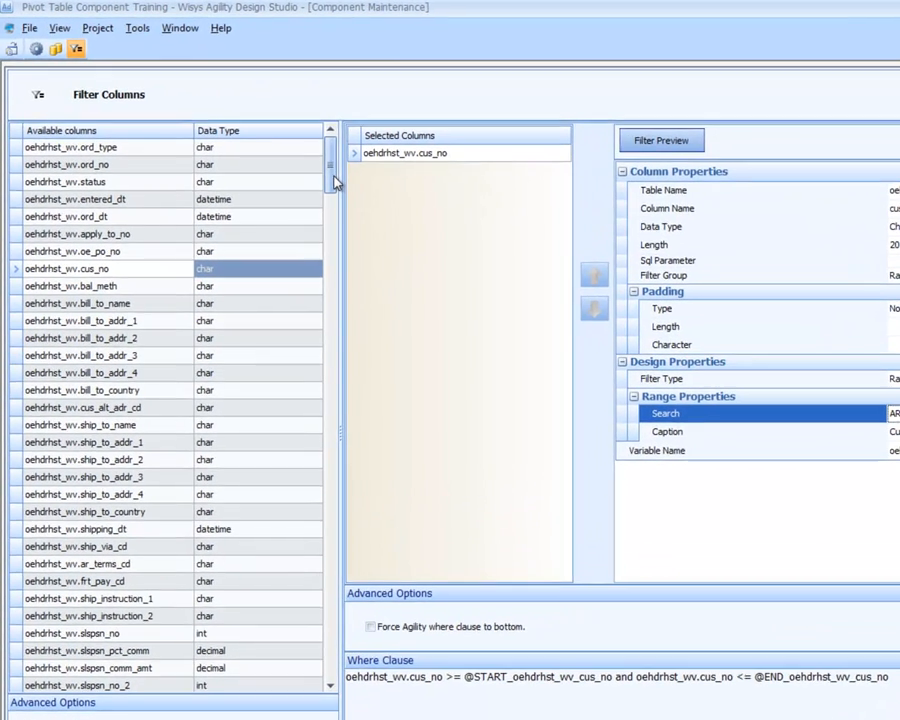
- Add oehdrhst_wv.inv_dt as a filter column and give it the caption Invoice Date
drag(296, 162, 302, 277)
drag(341, 313, 341, 333)
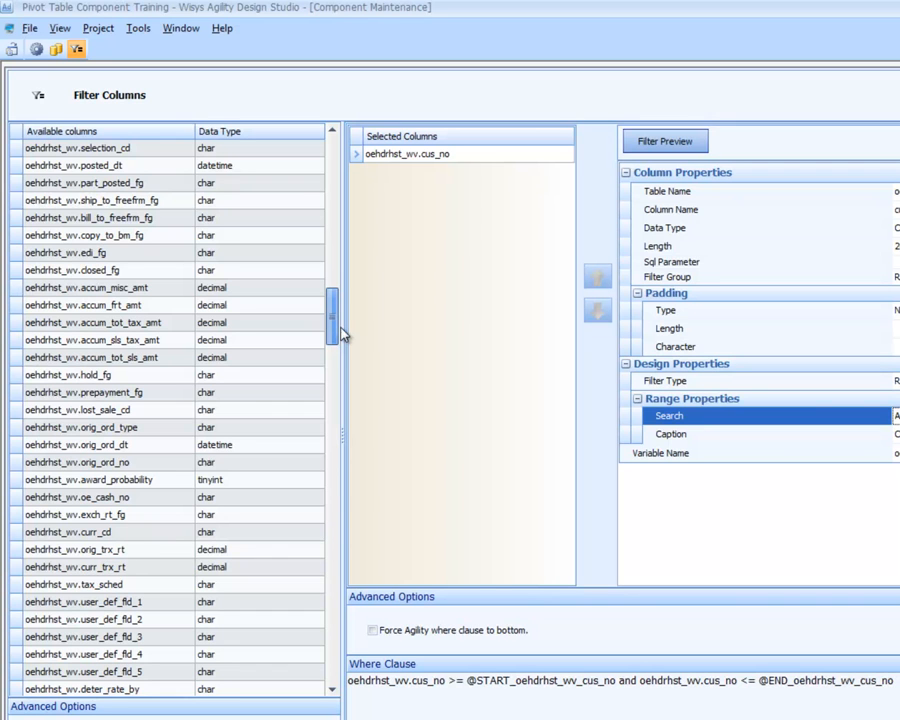
drag(341, 333, 345, 307)
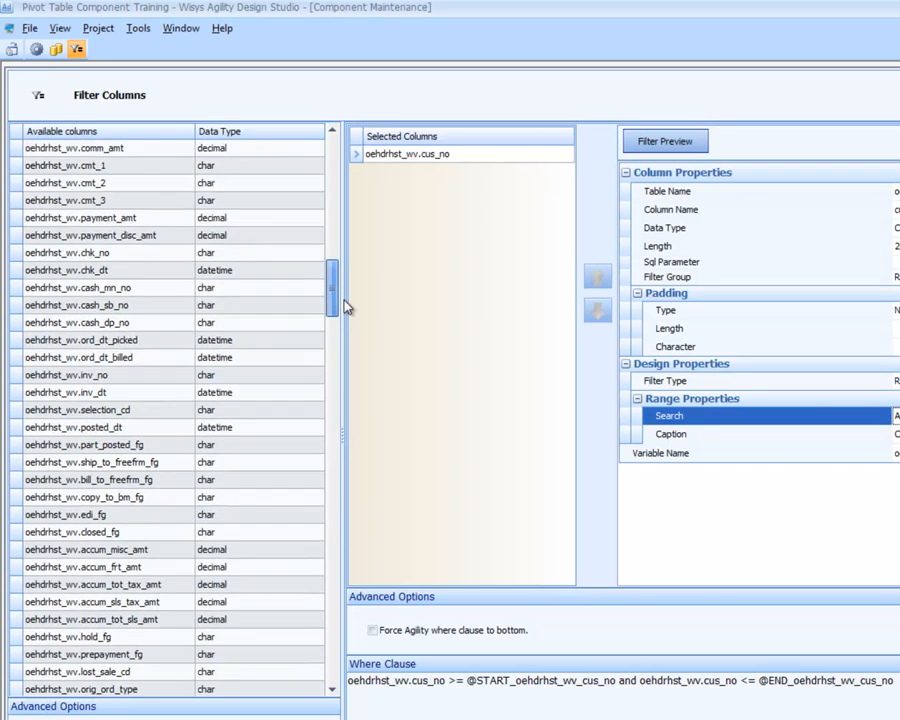
click(111, 397)
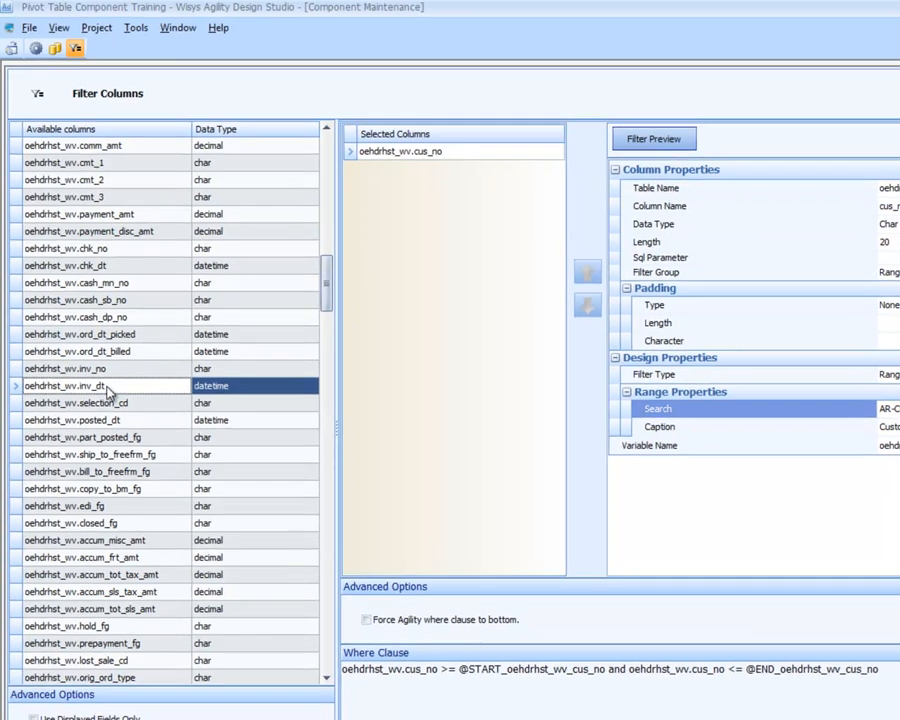
double_click(111, 394)
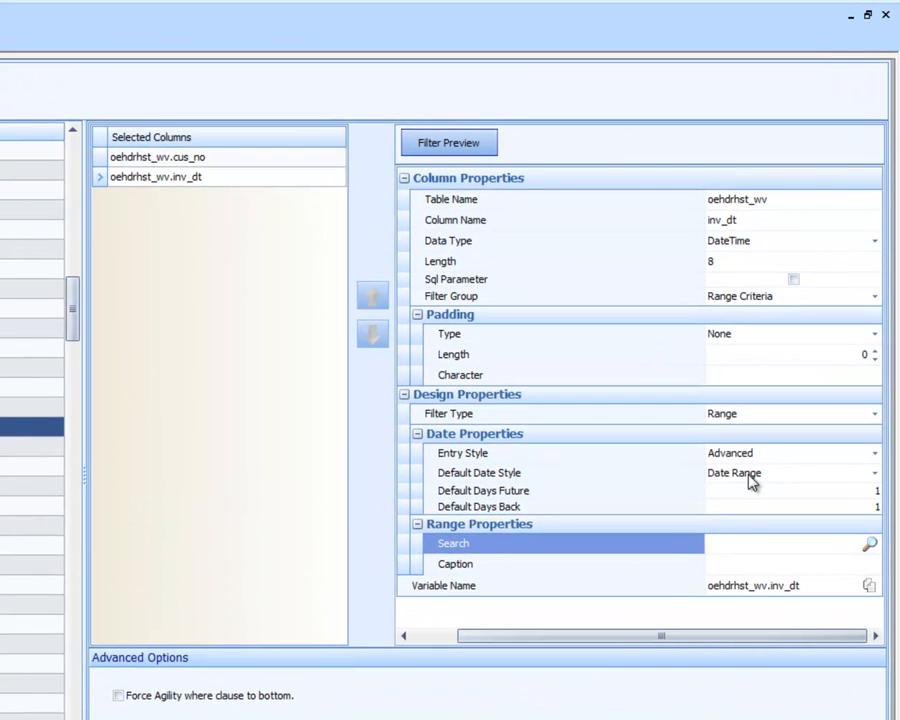
click(735, 567)
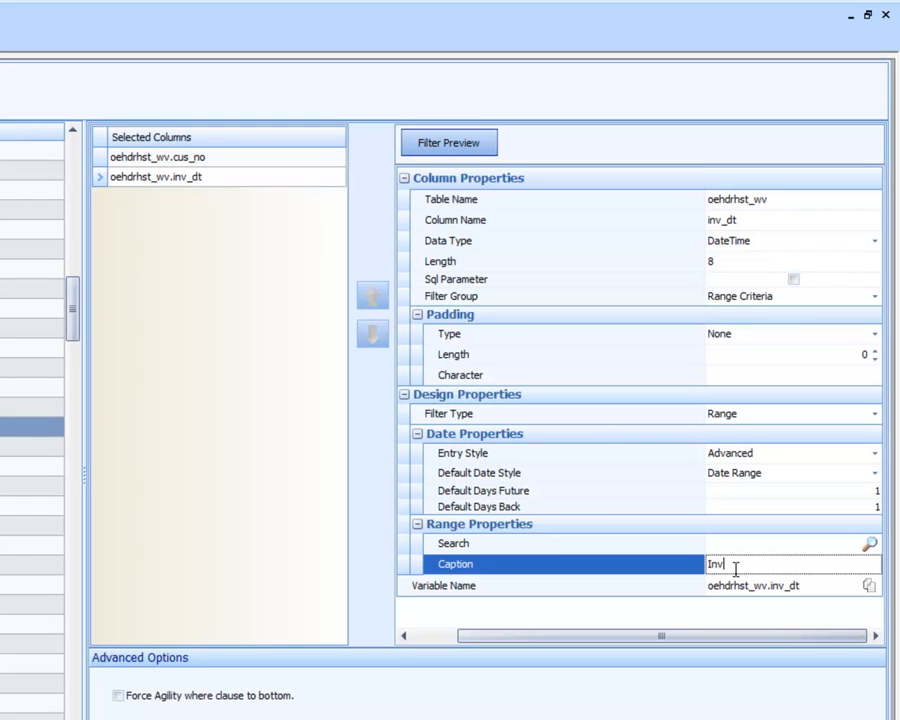
text(Invoice Date)
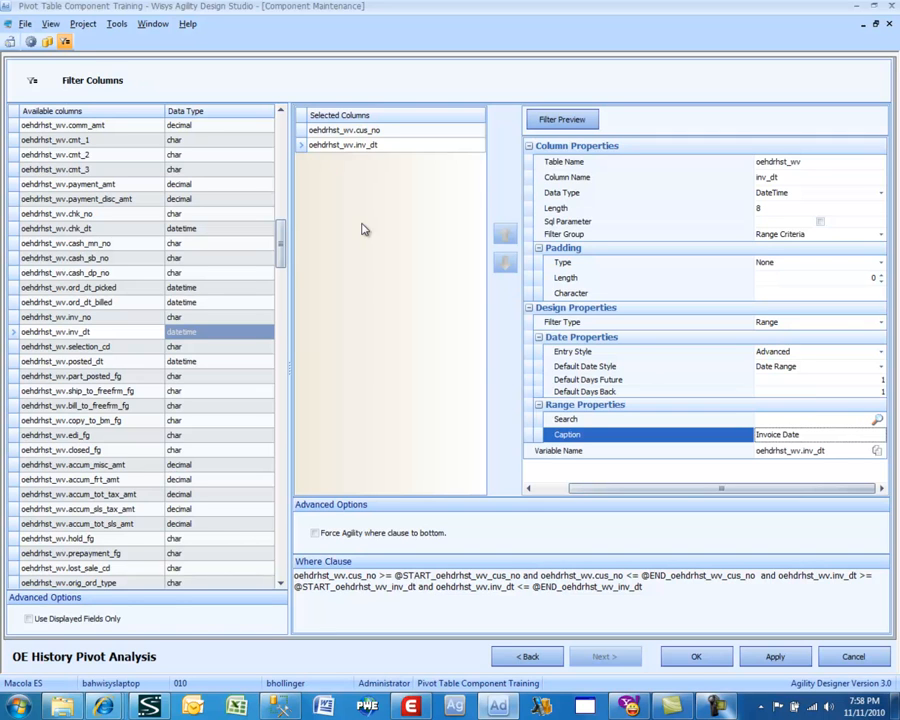
- Save the component's filter setup and open the OE History Pivot Analysis pivot grid for testing
click(698, 657)
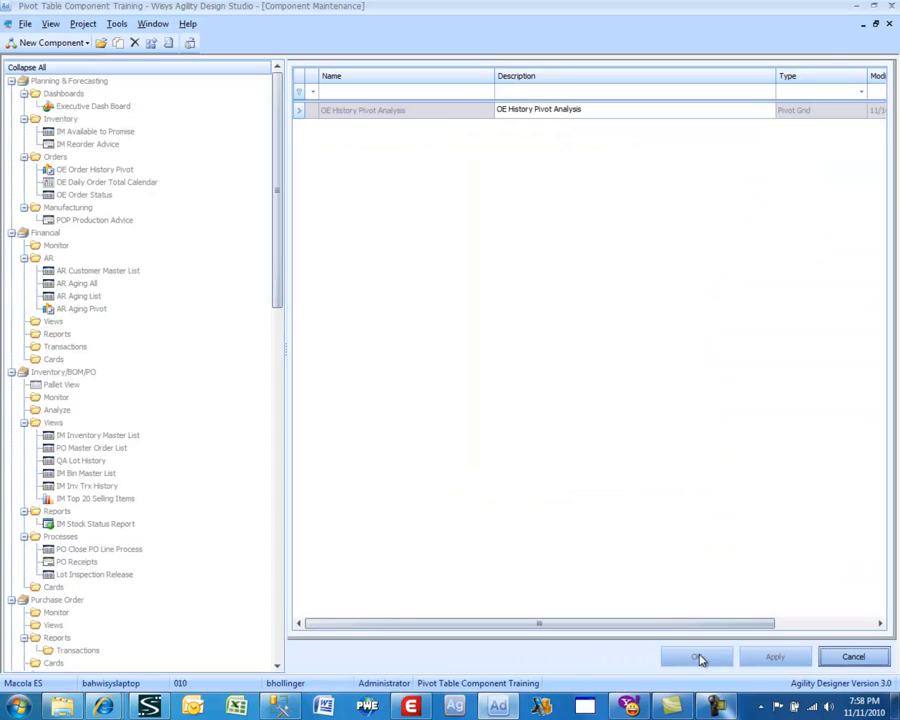
right_click(416, 112)
click(440, 120)
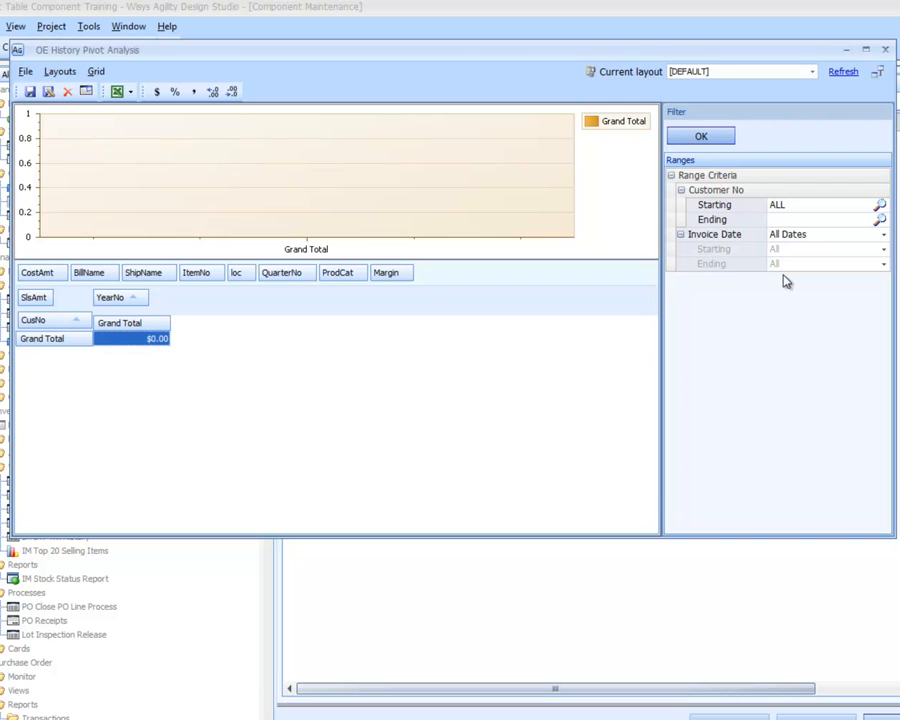
- View the customer search list for the starting Customer No and close it without choosing a customer
click(879, 206)
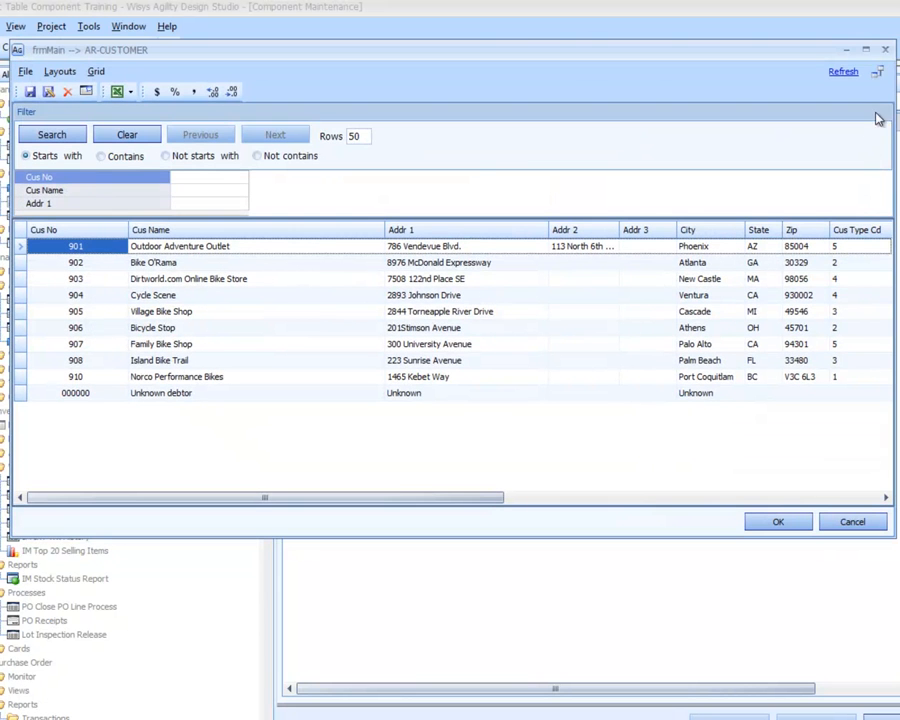
click(885, 49)
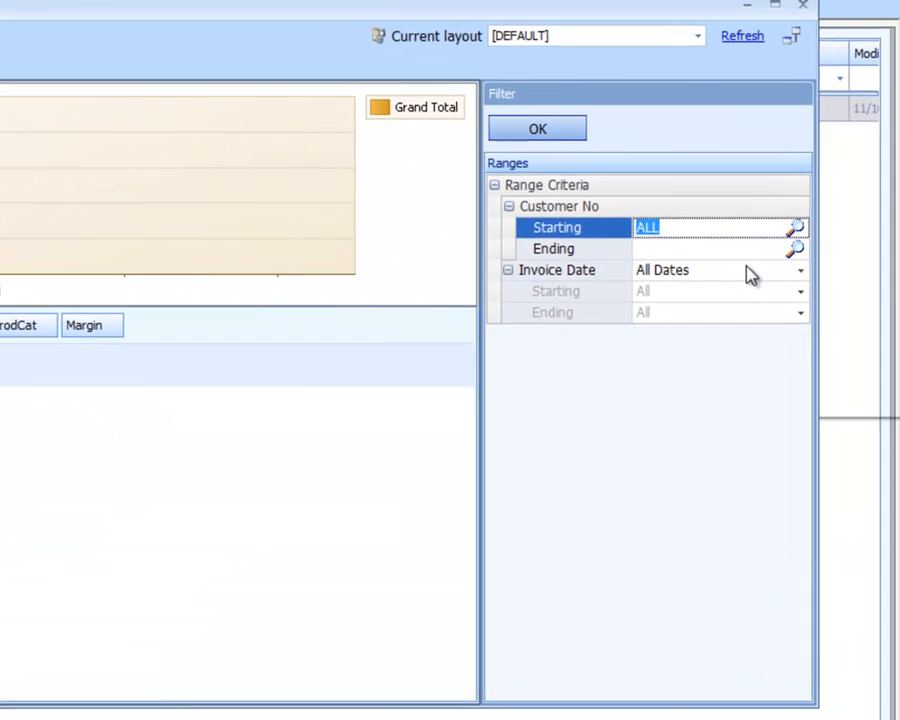
- Set the Invoice Date filter to Date Range
click(805, 248)
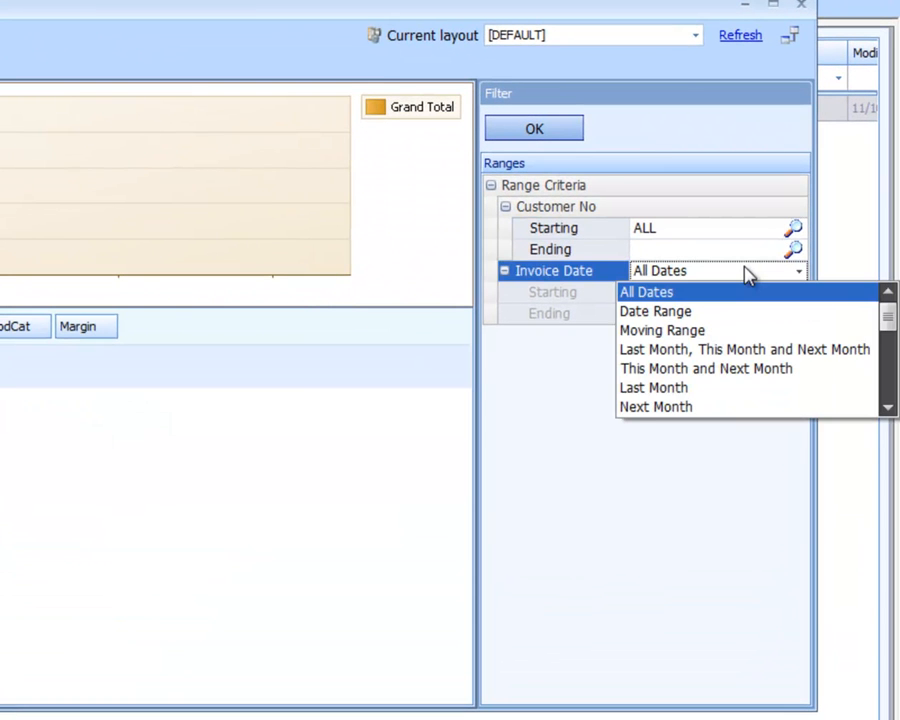
click(746, 268)
click(731, 276)
click(731, 313)
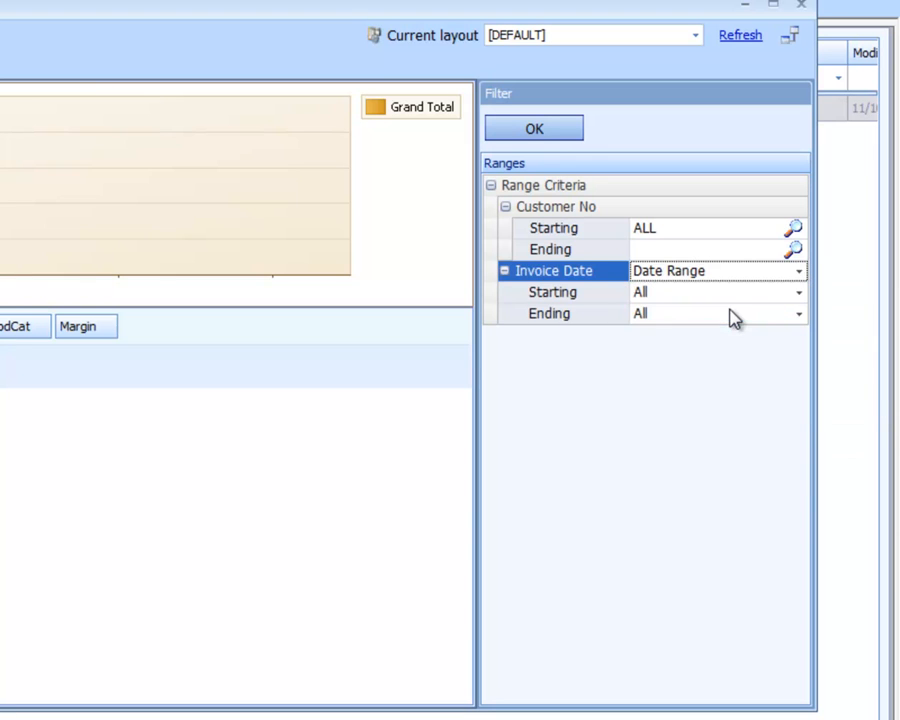
- Set the starting invoice date to 1/1/2010
click(799, 294)
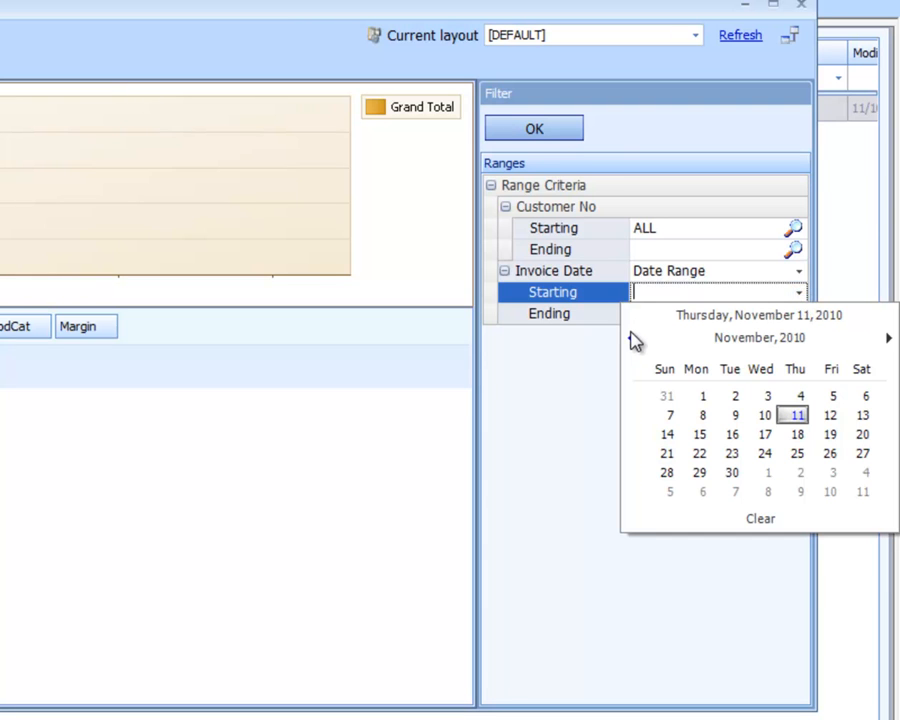
click(631, 339)
click(631, 339)
click(631, 339)
click(631, 339)
click(631, 339)
click(631, 339)
click(631, 339)
click(631, 339)
click(631, 339)
click(631, 339)
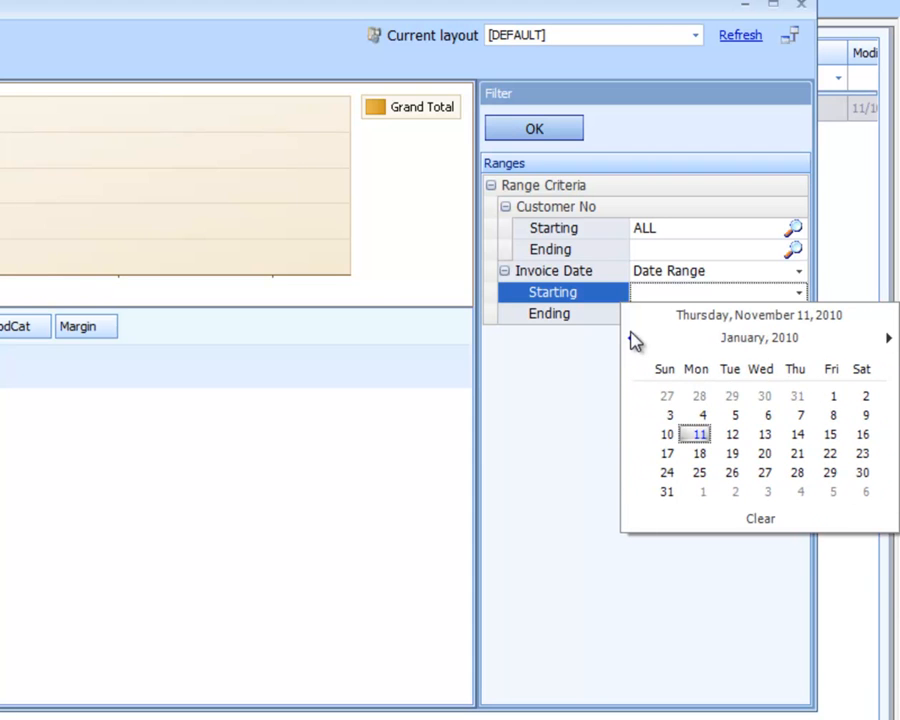
click(833, 397)
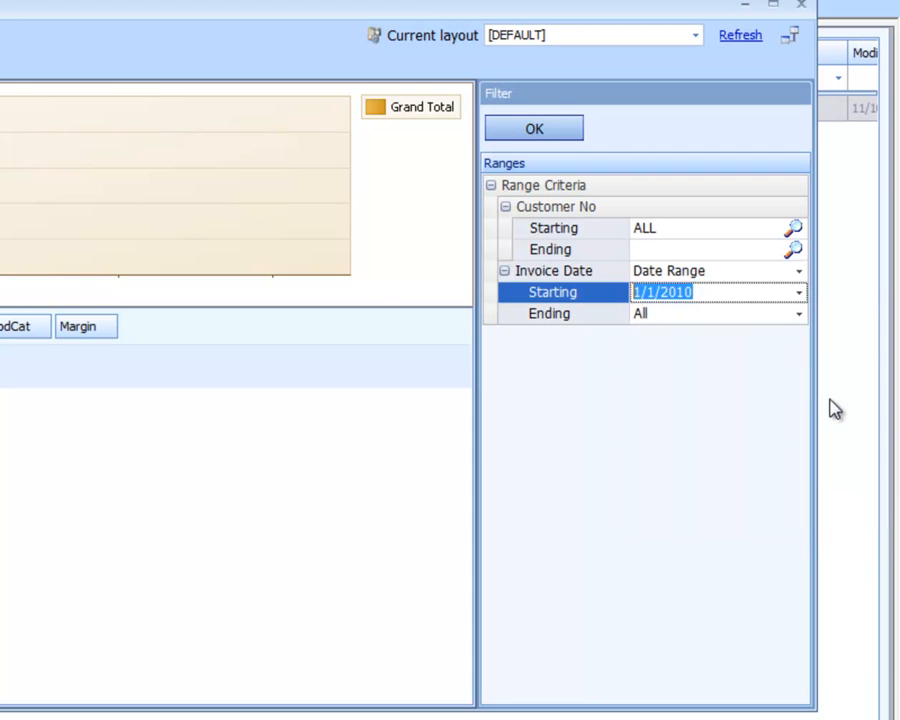
- Set the ending invoice date to 11/11/2010 and apply the filter to load the pivot data
click(799, 314)
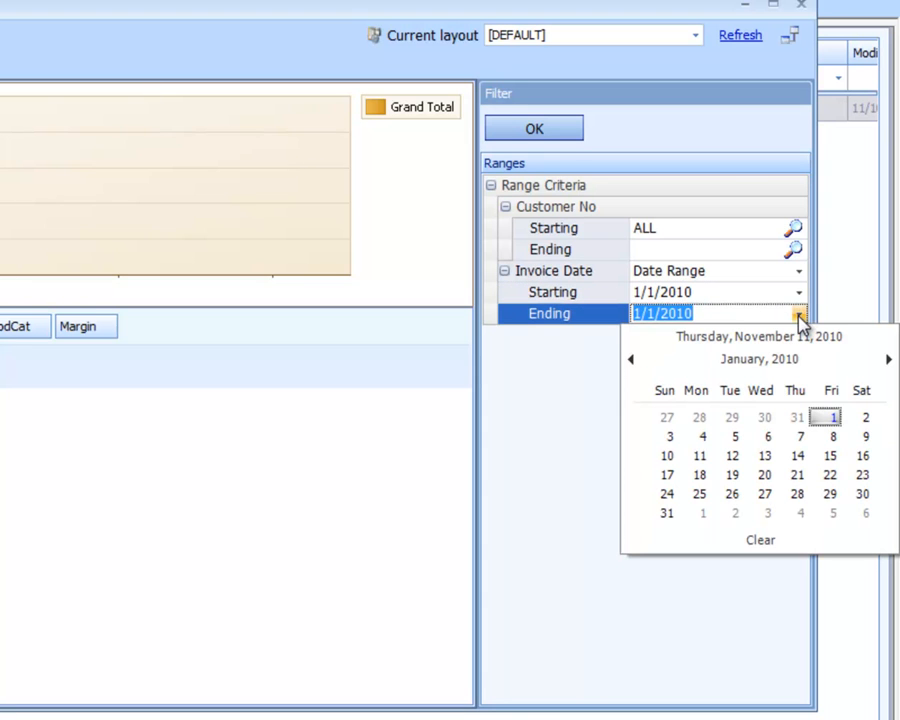
click(824, 421)
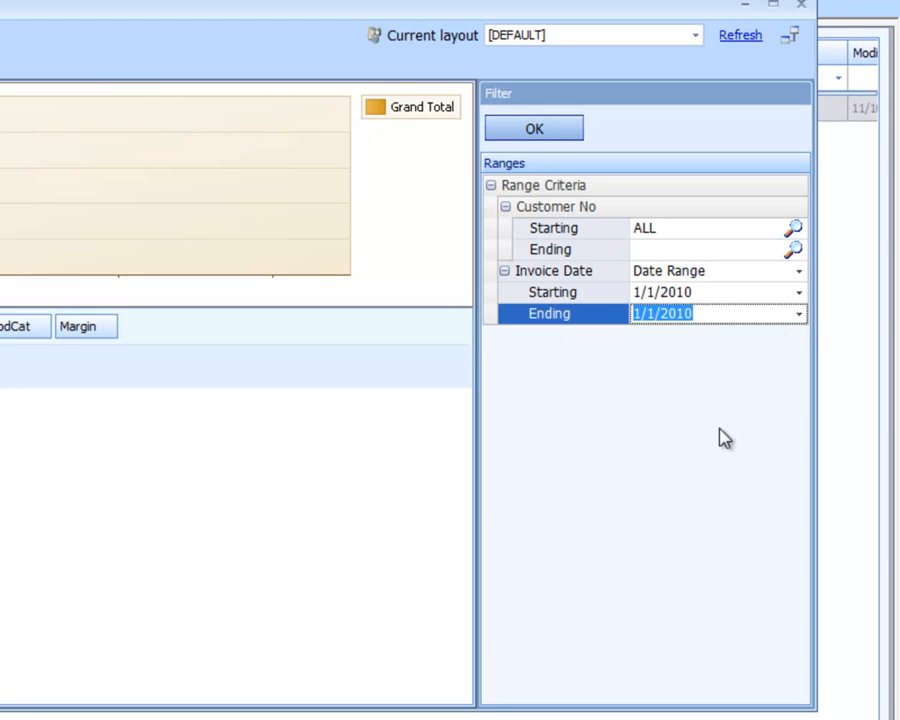
click(799, 318)
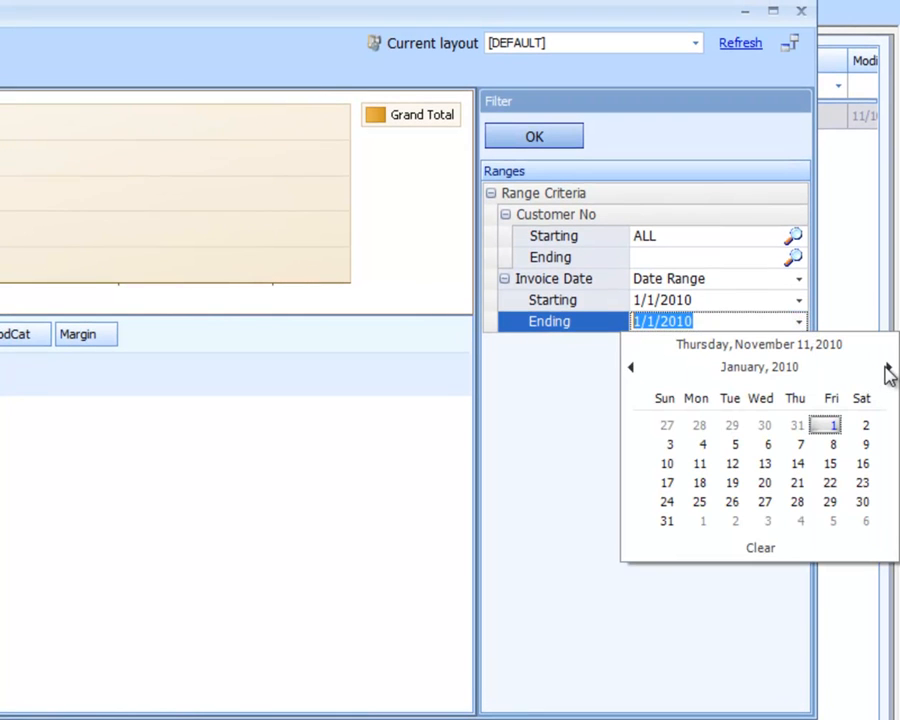
click(831, 350)
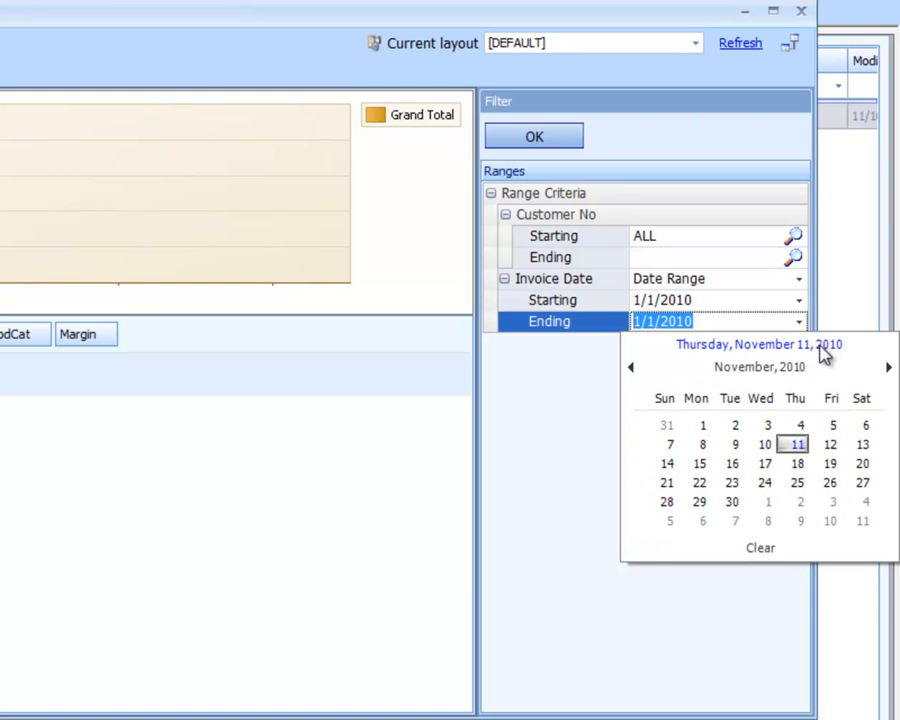
click(800, 448)
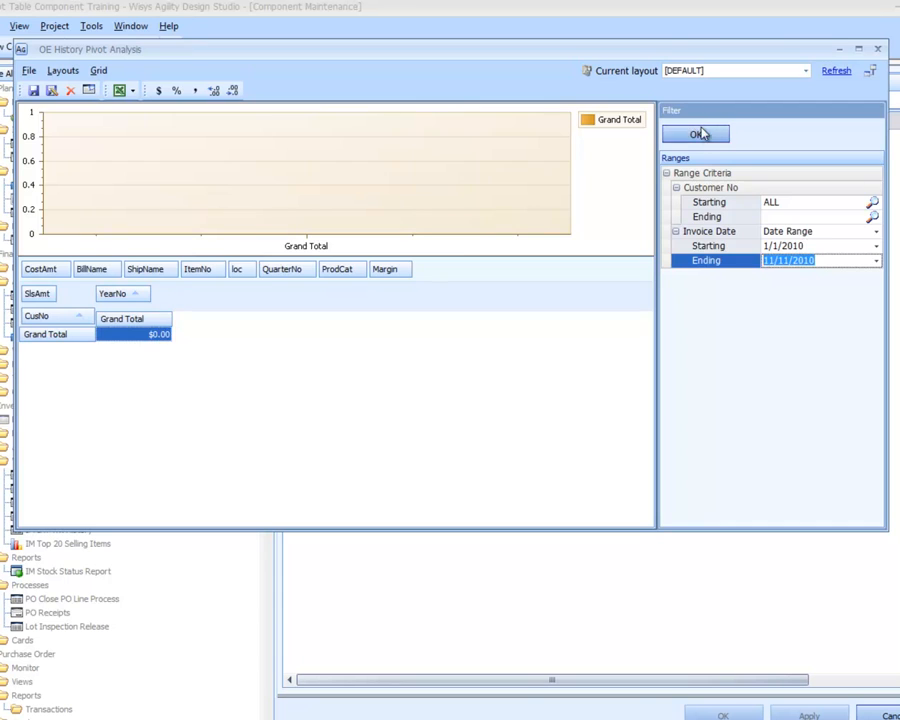
click(700, 134)
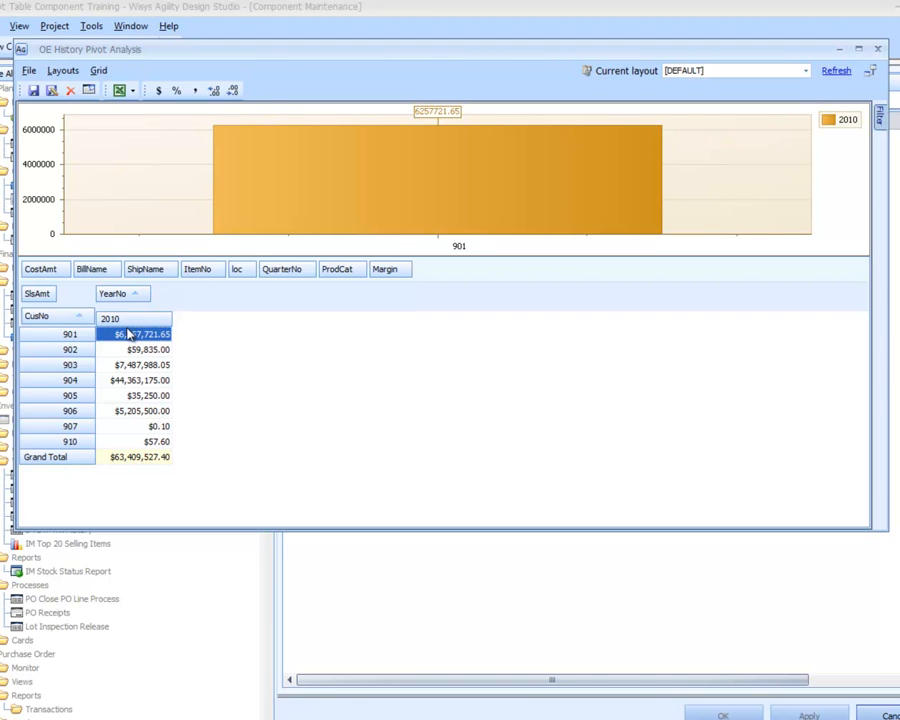
- Replace YearNo with QuarterNo as the pivot table's column field, returning YearNo to the unused fields
drag(128, 295, 470, 268)
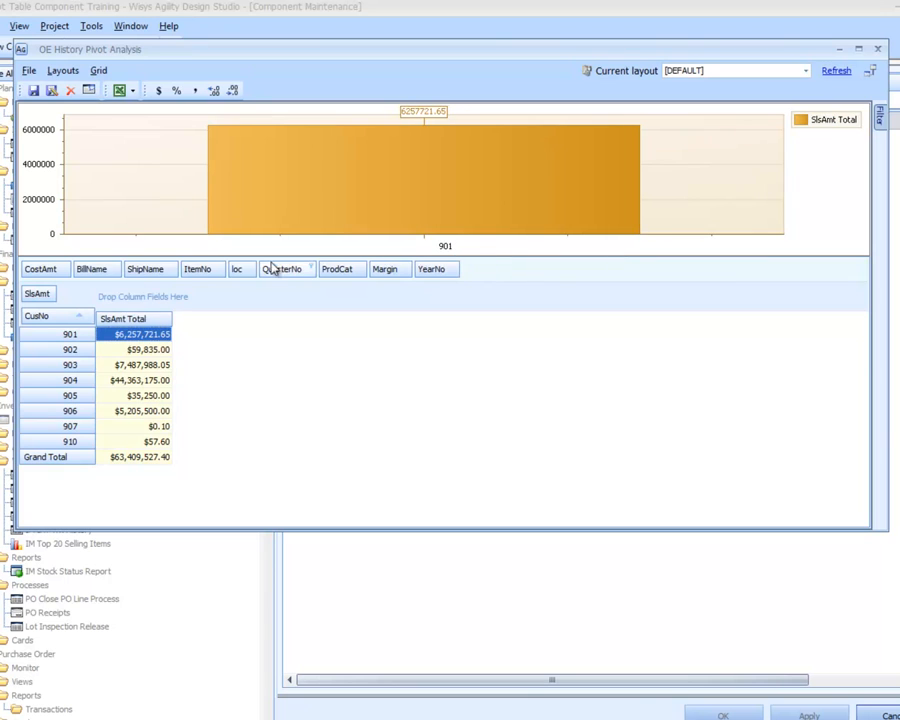
drag(282, 267, 148, 313)
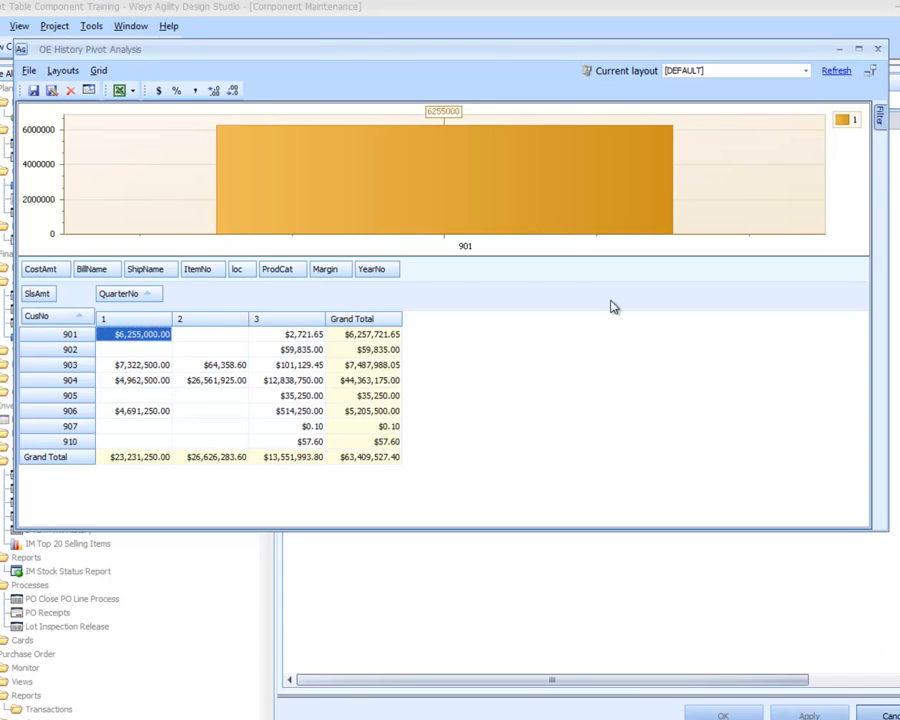
mouse_move(879, 118)
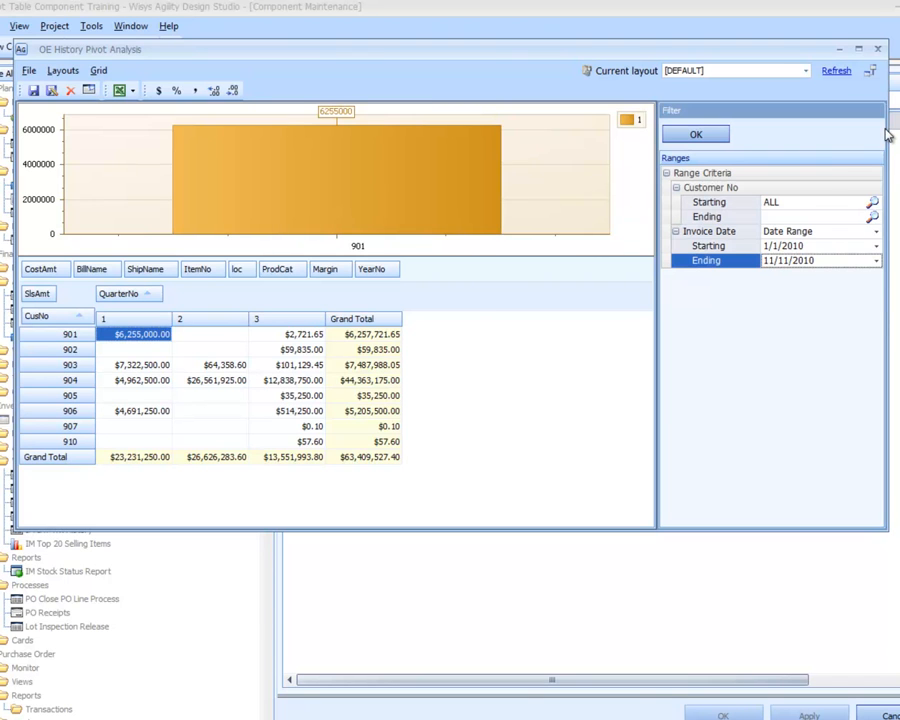